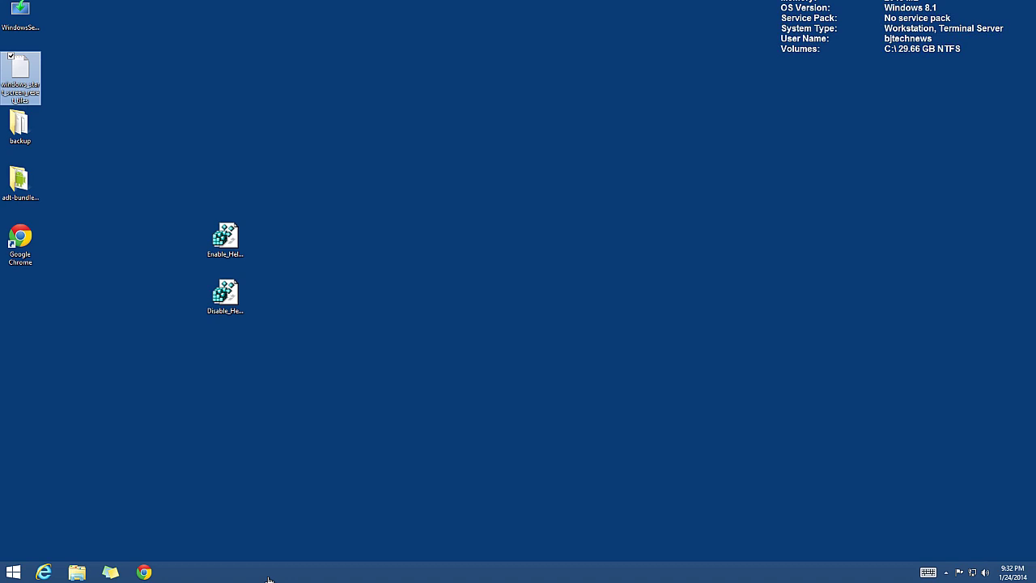
Step: Launch Internet Explorer from Start to show the 'Switch between apps' tip, then return to Start
{"action": "key", "text": "Num_Lock"}
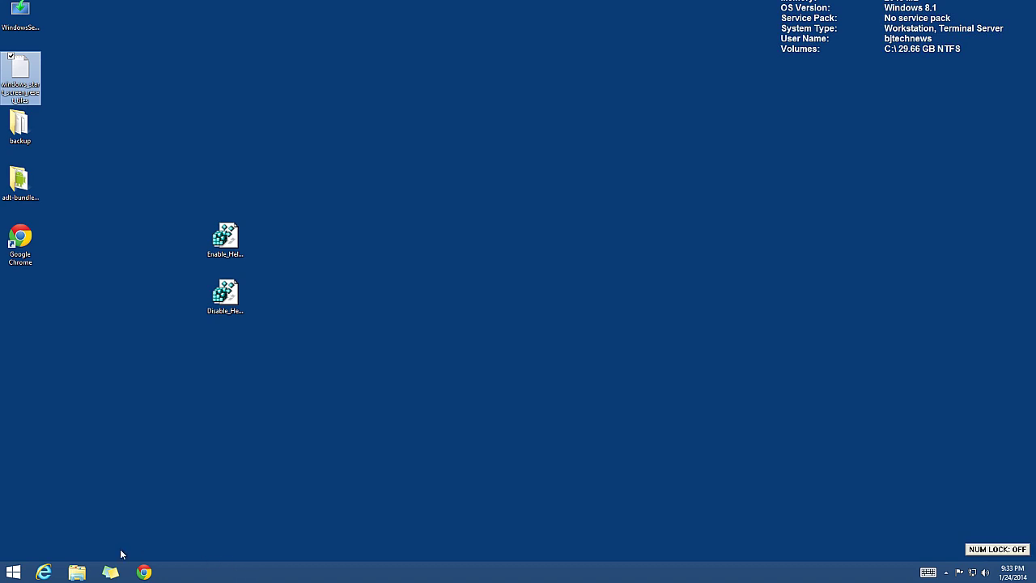
{"action": "left_click", "coordinate": [14, 572]}
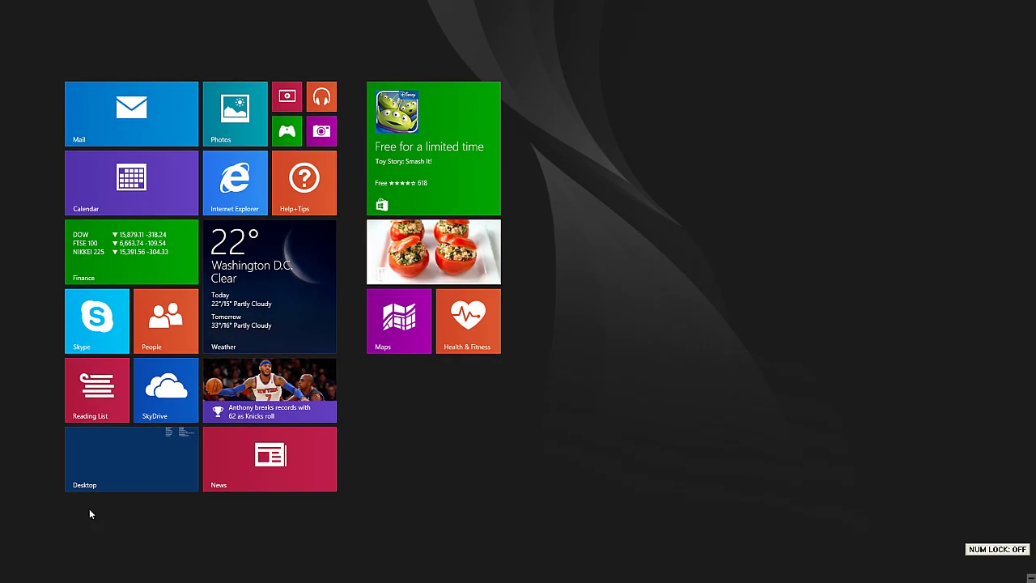
{"action": "left_click", "coordinate": [233, 191]}
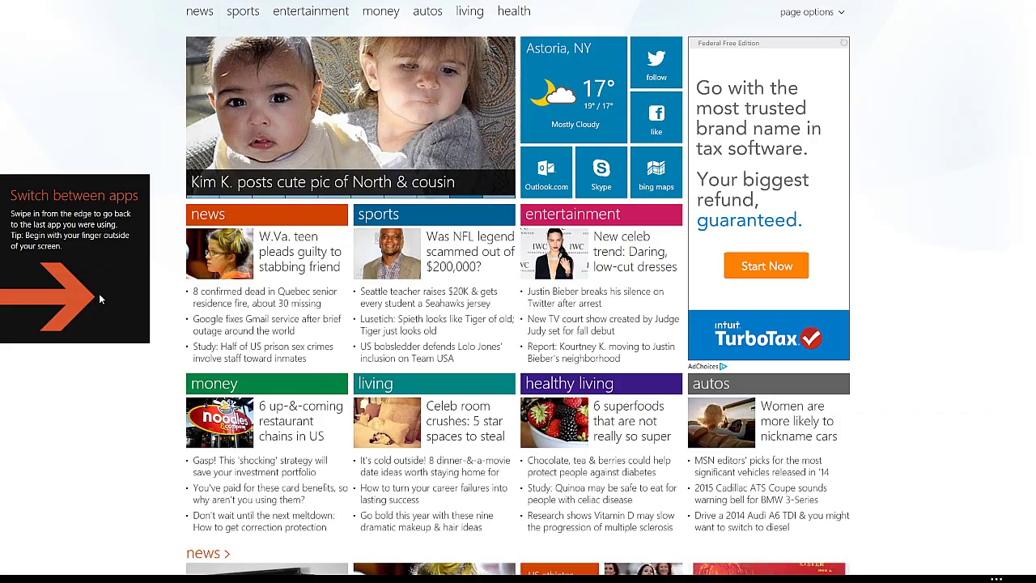
{"action": "key", "text": "super"}
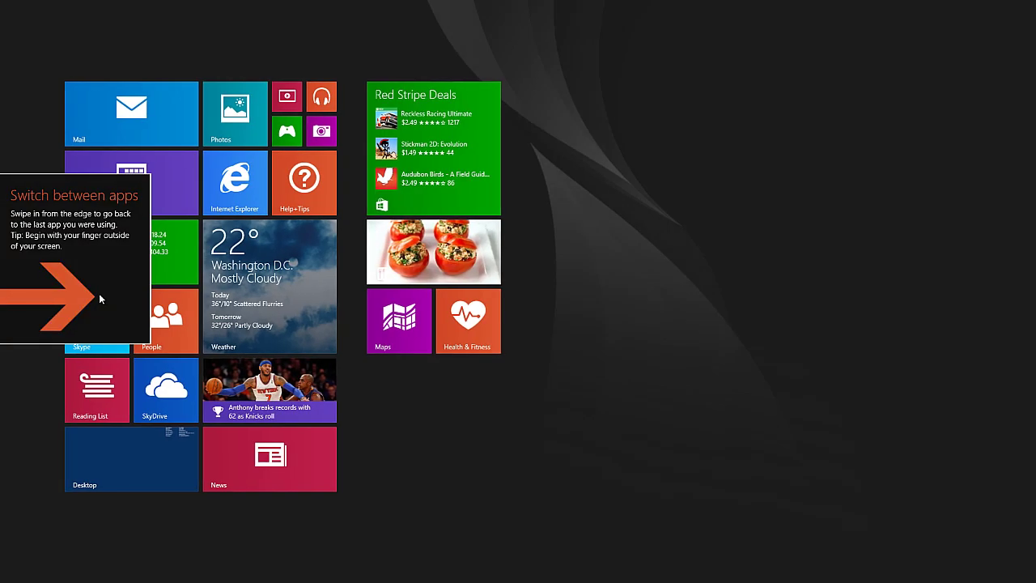
Step: Open Disable_Help_Tips.reg in Notepad and copy its DisableHelpSticker=1 registry entries
{"action": "left_click", "coordinate": [133, 448]}
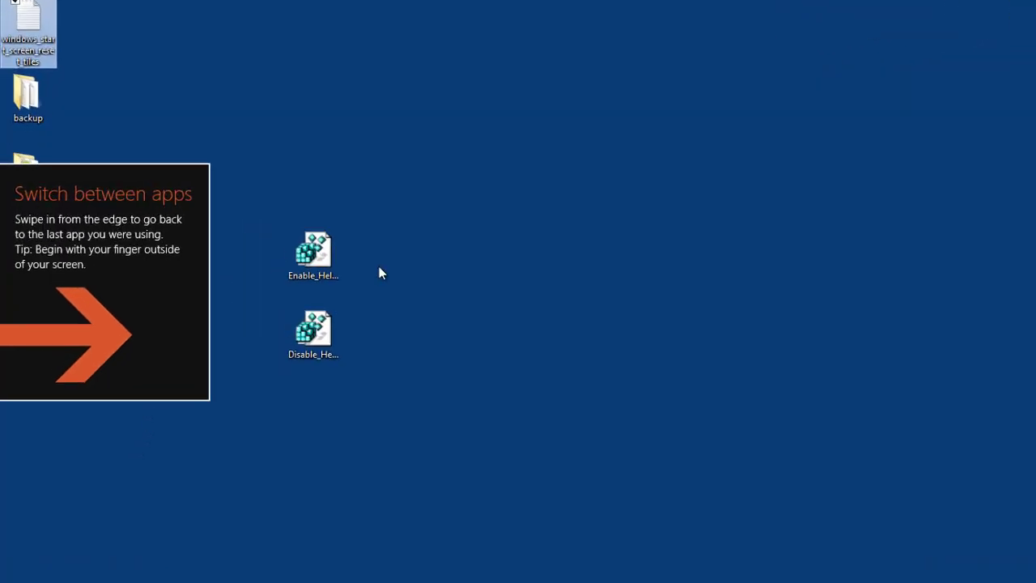
{"action": "left_click_drag", "start_coordinate": [441, 183], "coordinate": [274, 444]}
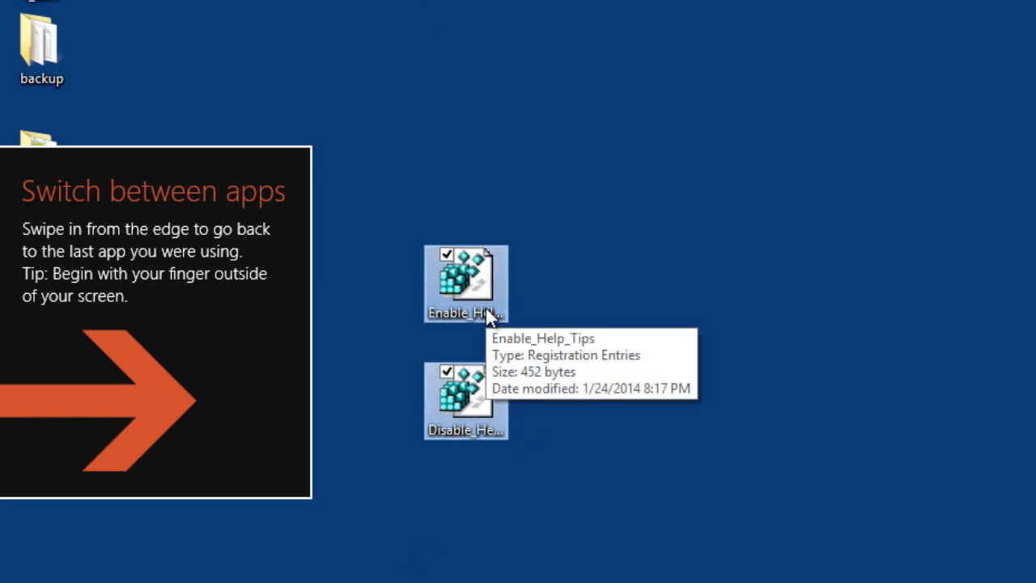
{"action": "left_click", "coordinate": [480, 426]}
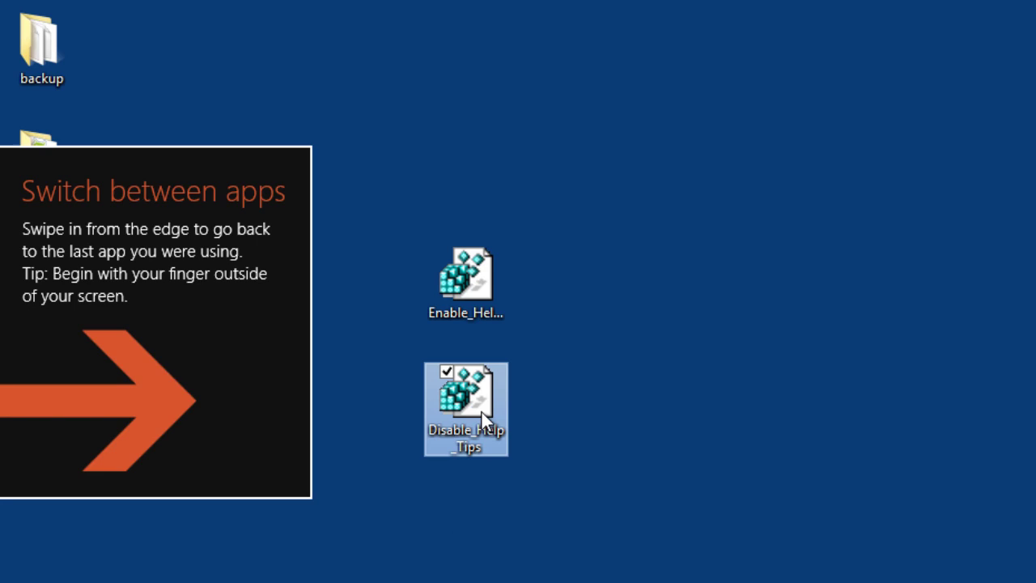
{"action": "right_click", "coordinate": [482, 407]}
{"action": "left_click", "coordinate": [429, 446]}
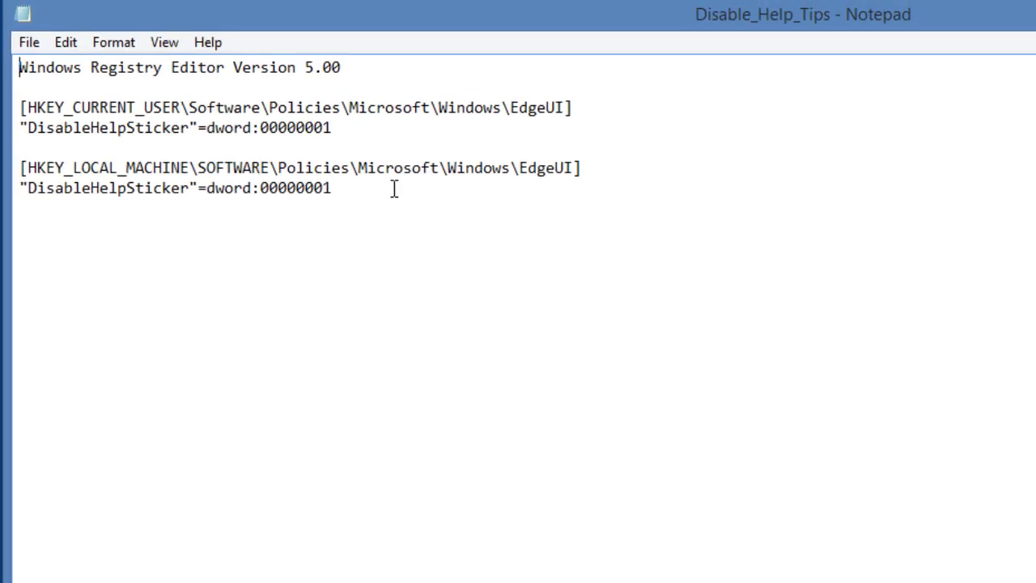
{"action": "left_click_drag", "start_coordinate": [393, 189], "coordinate": [15, 112]}
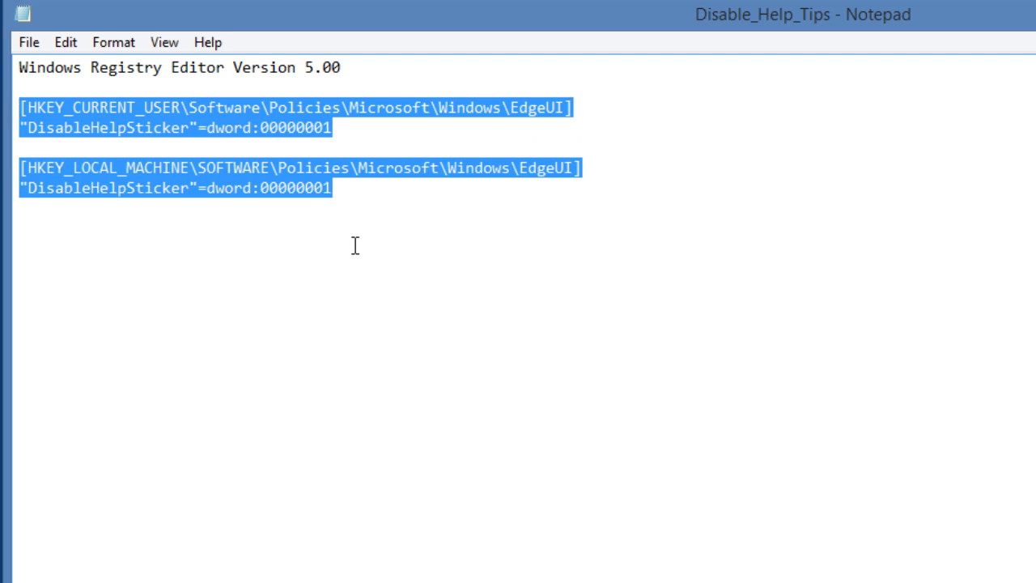
{"action": "key", "text": "ctrl+c"}
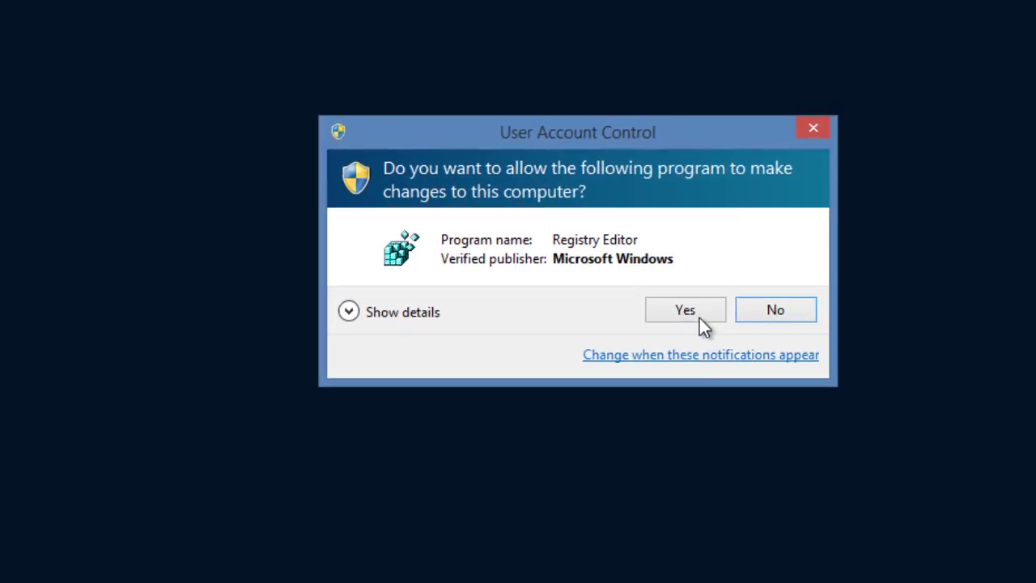
Step: Merge Disable_Help_Tips.reg into the registry and bring up the power options for restarting
{"action": "left_click", "coordinate": [697, 316]}
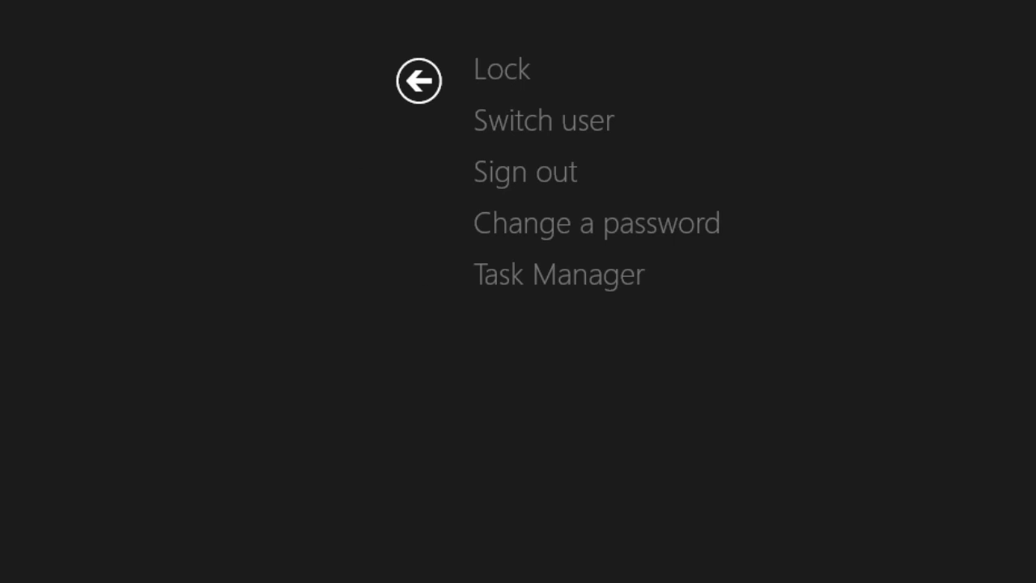
{"action": "left_click", "coordinate": [1004, 558]}
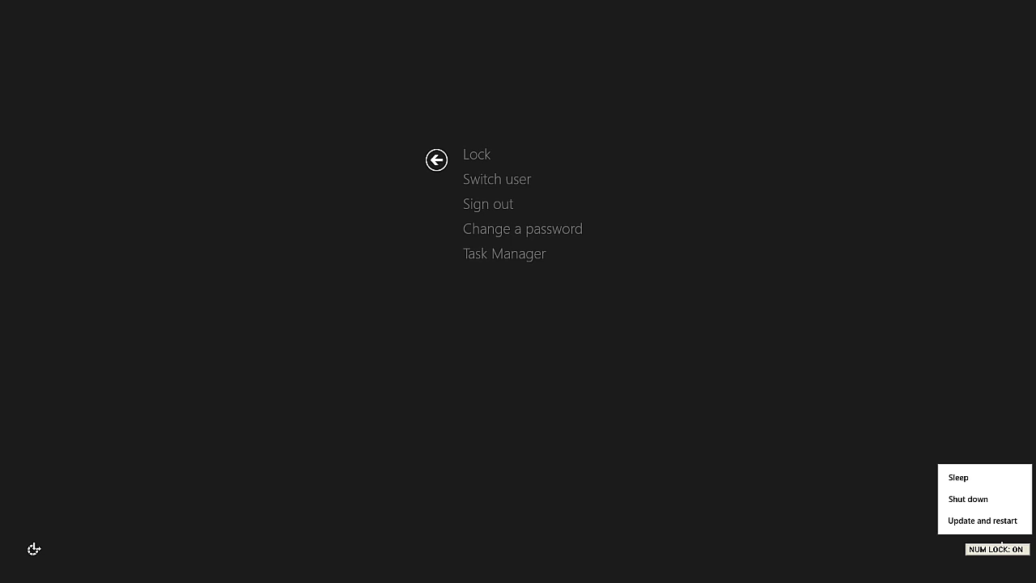
{"action": "left_click", "coordinate": [186, 0]}
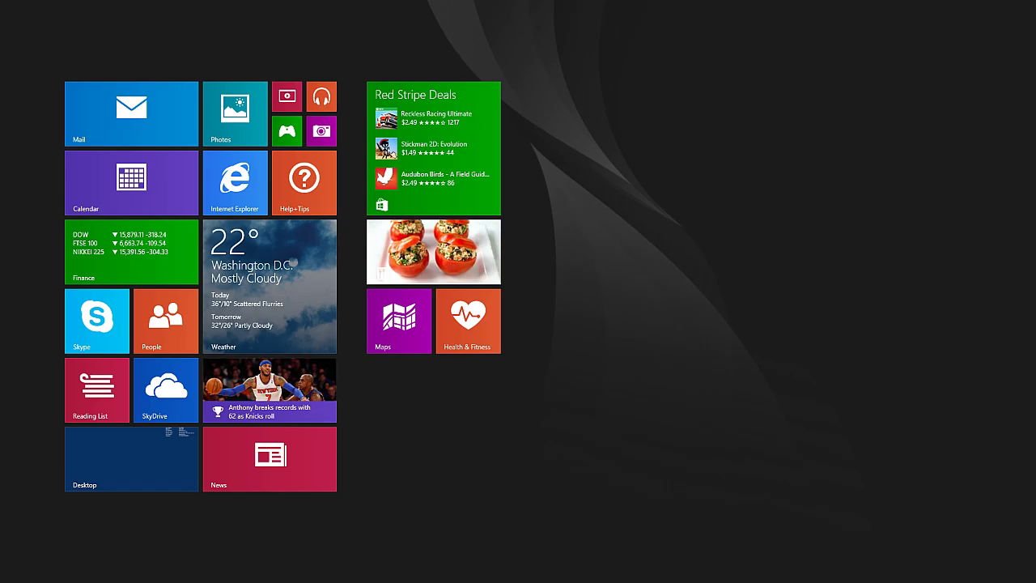
Step: Launch Google Chrome from the desktop taskbar and permanently dismiss its default-browser prompt
{"action": "left_click", "coordinate": [146, 443]}
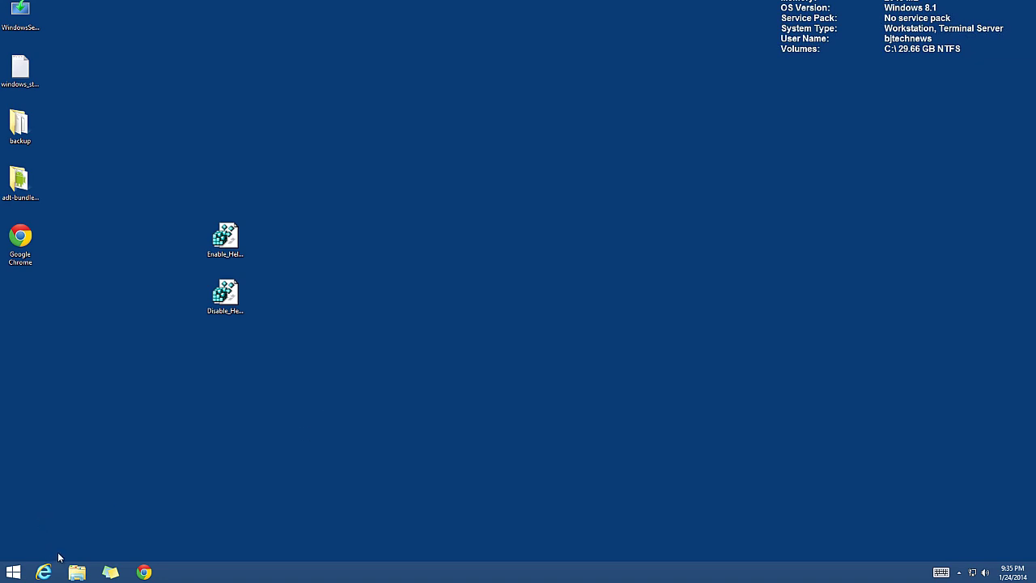
{"action": "left_click", "coordinate": [149, 575]}
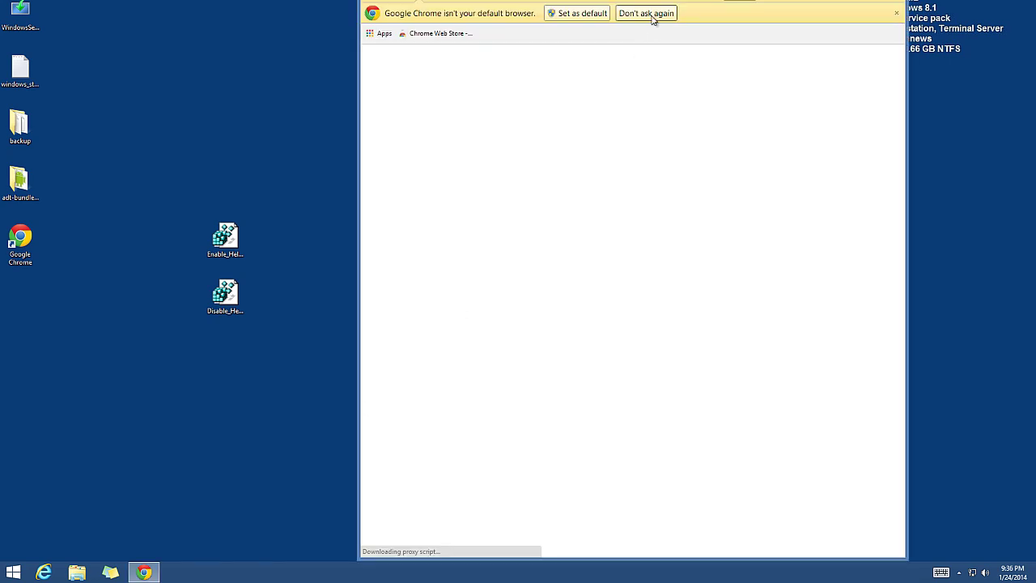
{"action": "left_click", "coordinate": [652, 14]}
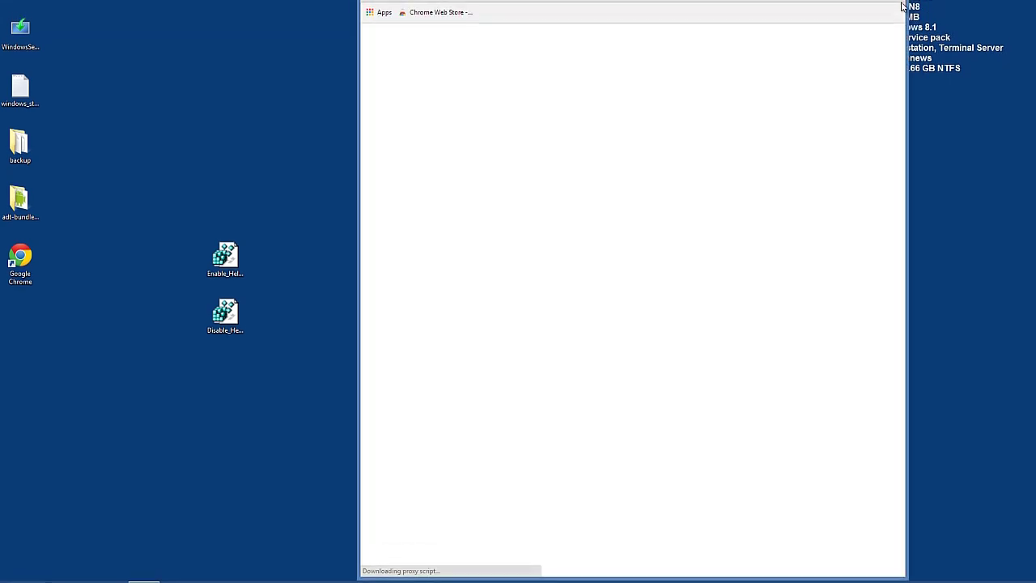
Step: View Chrome's About page, then go to Chrome's Settings page
{"action": "left_click", "coordinate": [895, 37]}
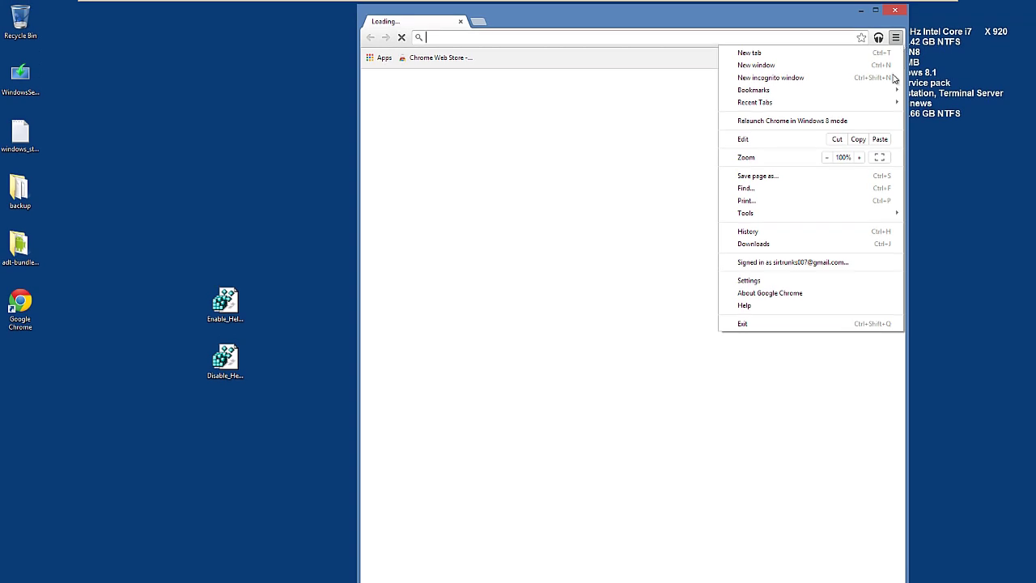
{"action": "left_click", "coordinate": [803, 292]}
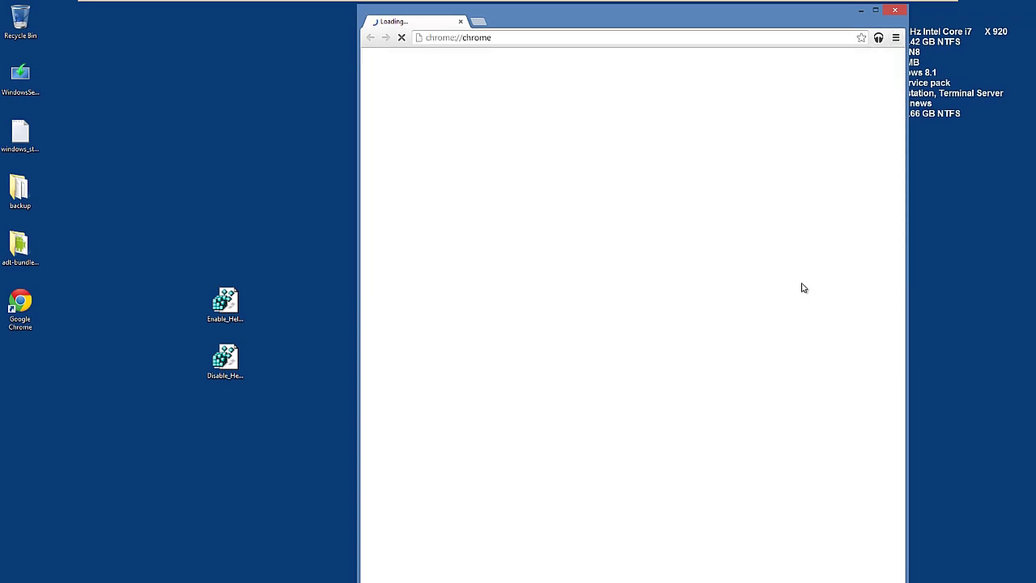
{"action": "left_click", "coordinate": [895, 37]}
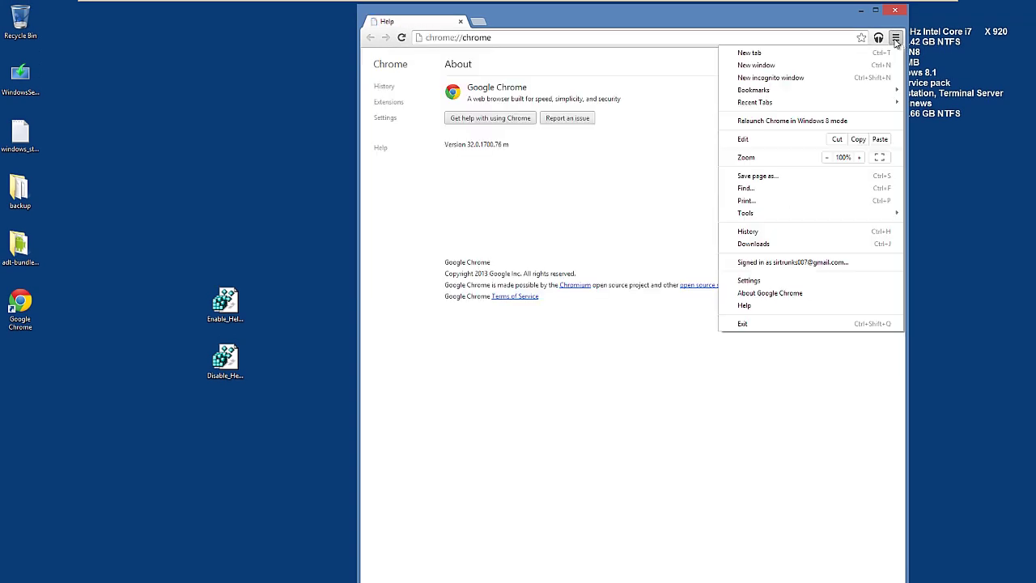
{"action": "left_click", "coordinate": [812, 282]}
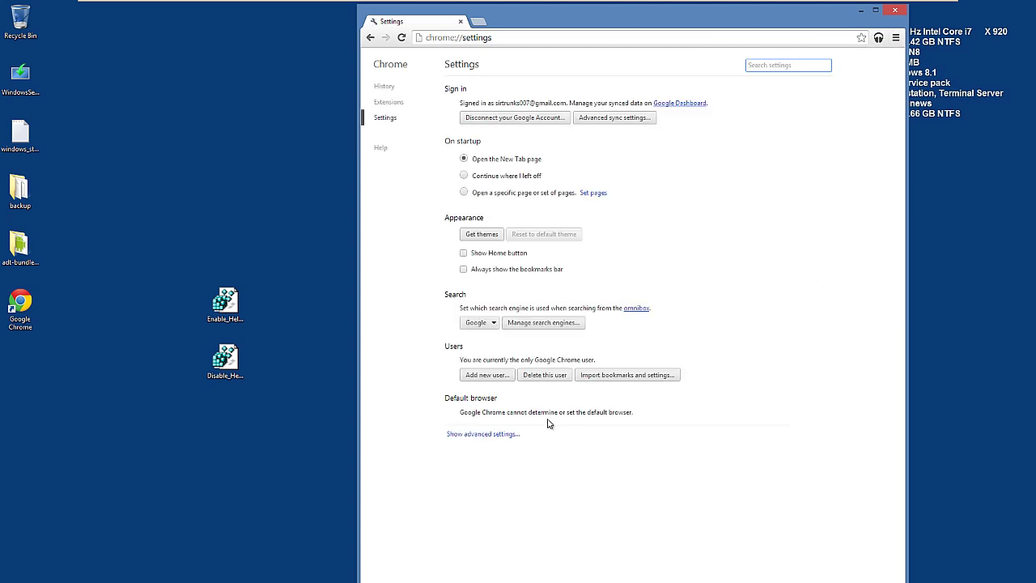
Step: Make Google Chrome the default browser and relaunch it in Windows 8 mode
{"action": "left_click", "coordinate": [492, 417]}
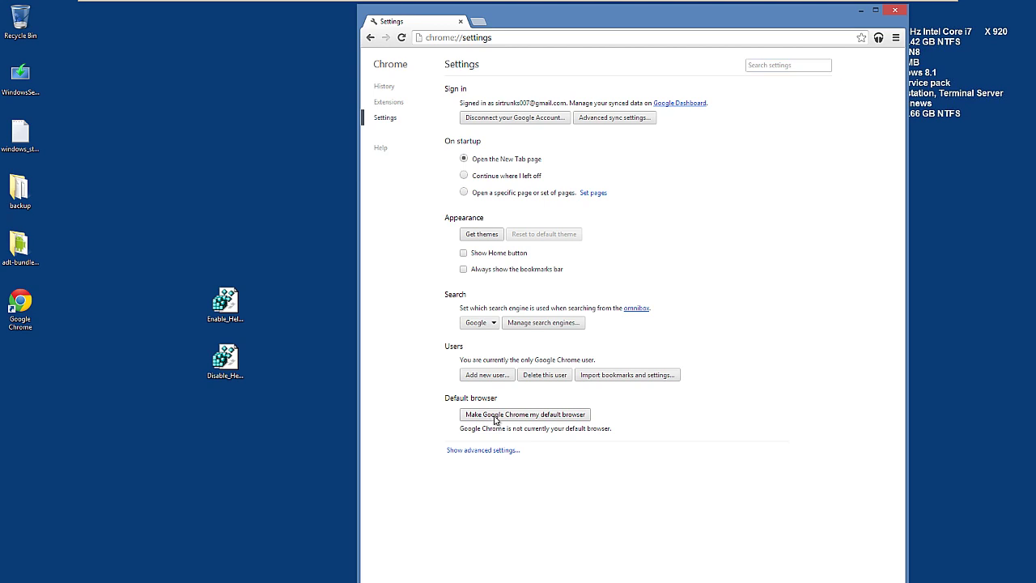
{"action": "left_click", "coordinate": [490, 417]}
{"action": "left_click", "coordinate": [479, 283]}
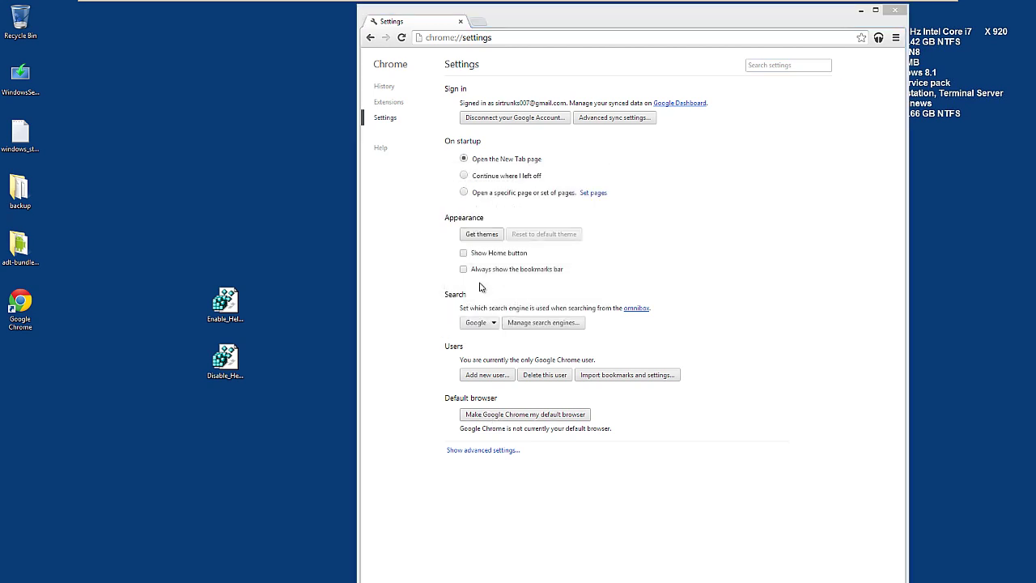
{"action": "left_click", "coordinate": [895, 37]}
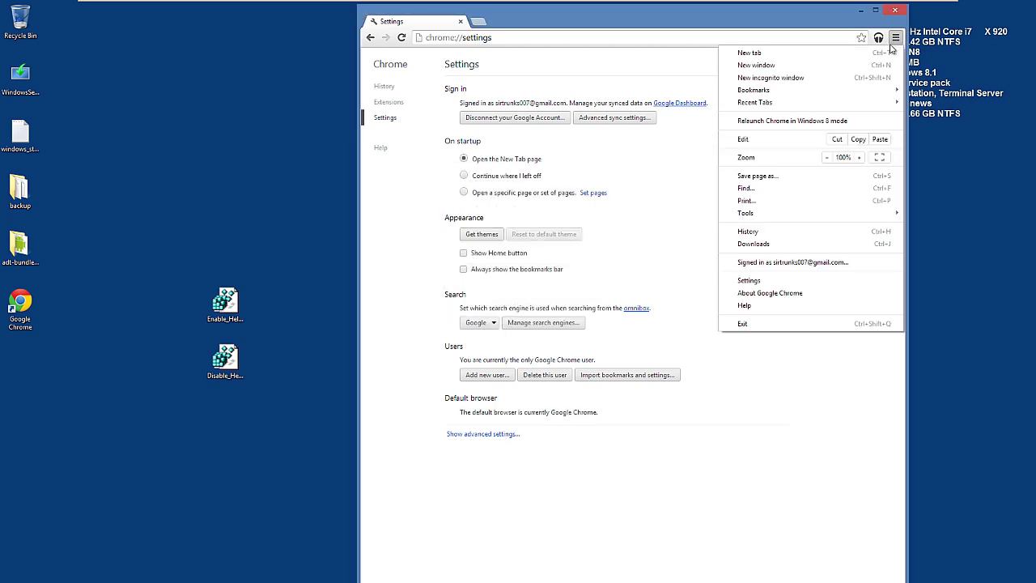
{"action": "left_click", "coordinate": [813, 124]}
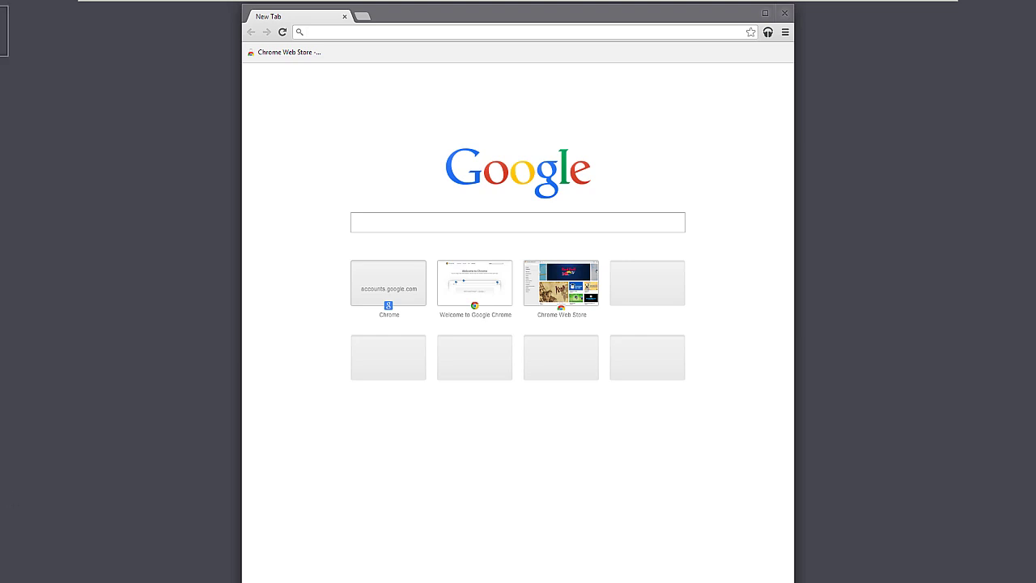
Step: Move between Start and the desktop, then close the Internet Explorer window
{"action": "left_click", "coordinate": [4, 32]}
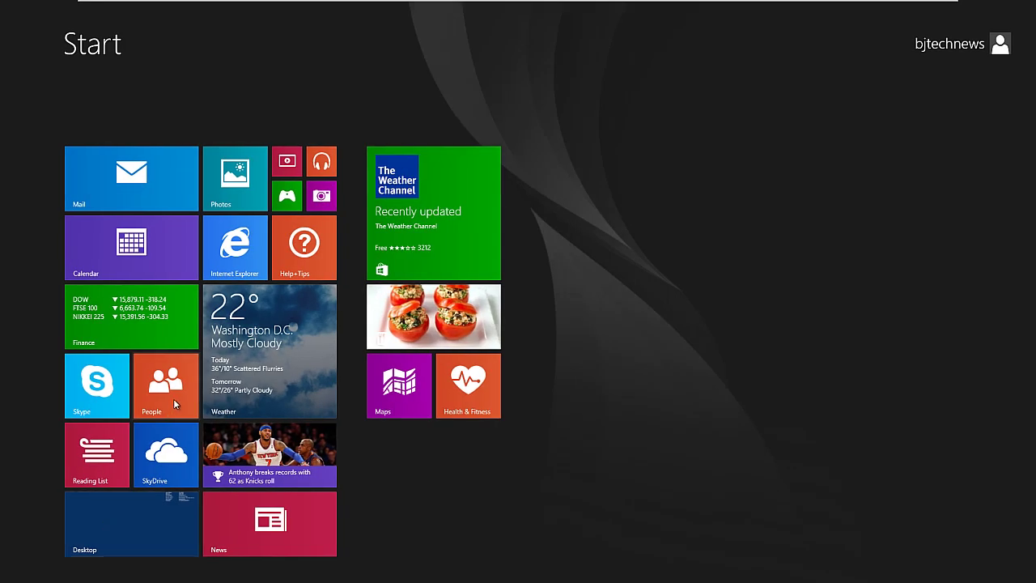
{"action": "key", "text": "super+d"}
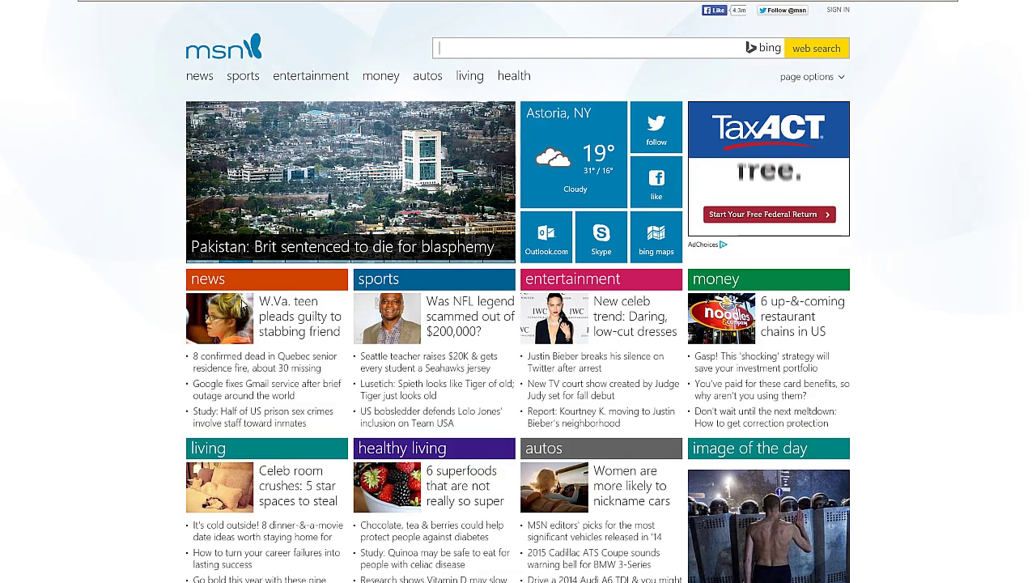
{"action": "key", "text": "super"}
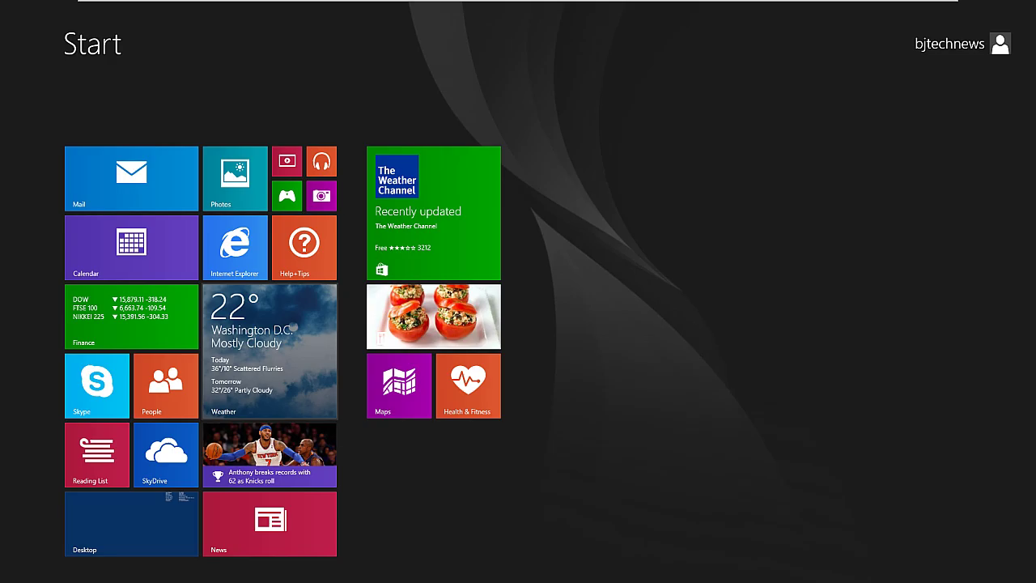
{"action": "left_click", "coordinate": [127, 544]}
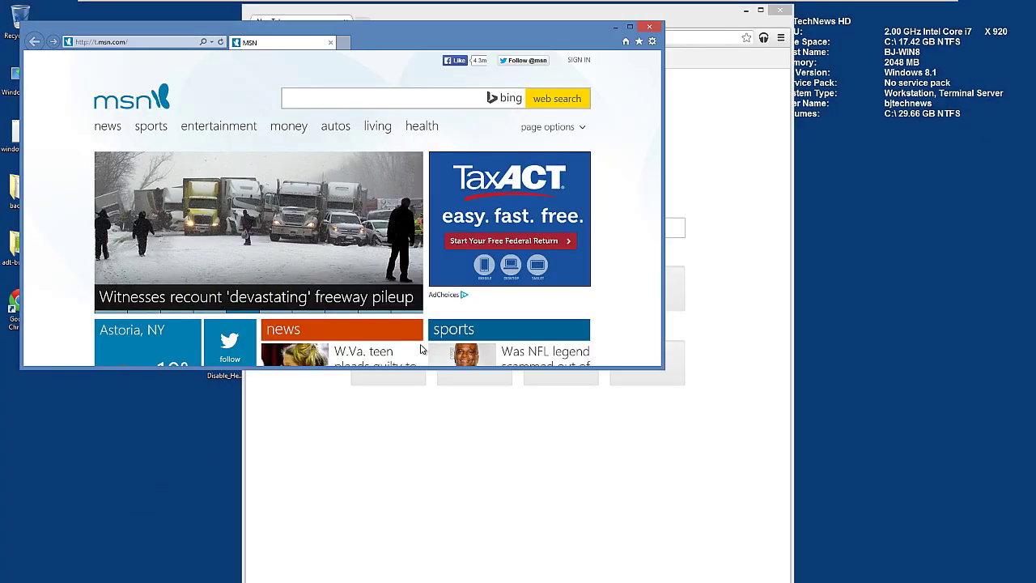
{"action": "left_click", "coordinate": [650, 26]}
{"action": "left_click", "coordinate": [780, 10]}
{"action": "left_click_drag", "start_coordinate": [347, 248], "coordinate": [134, 412]}
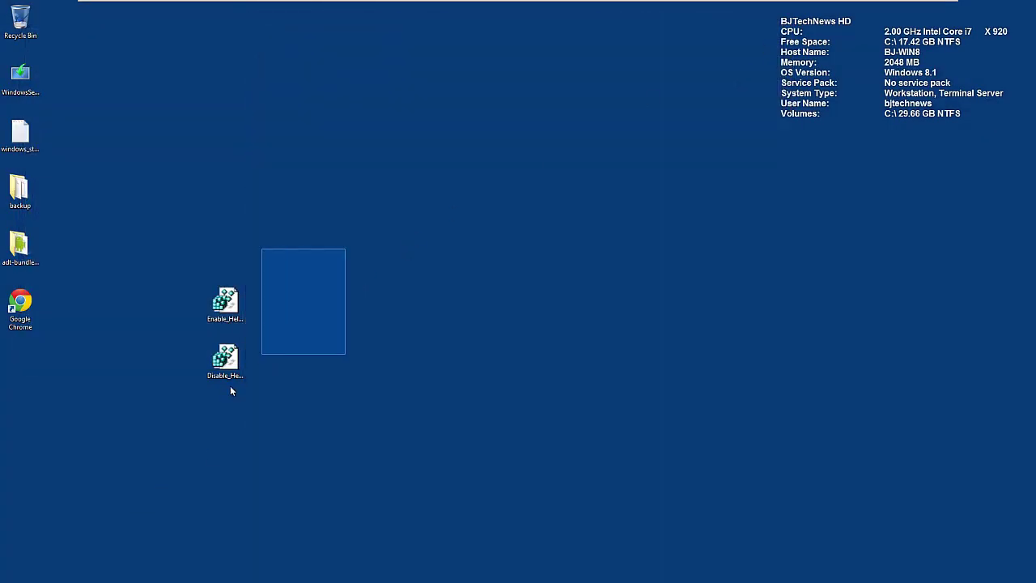
{"action": "mouse_move", "coordinate": [161, 267]}
{"action": "left_mouse_down"}
{"action": "mouse_move", "coordinate": [181, 370]}
{"action": "mouse_move", "coordinate": [282, 425]}
{"action": "left_mouse_up"}
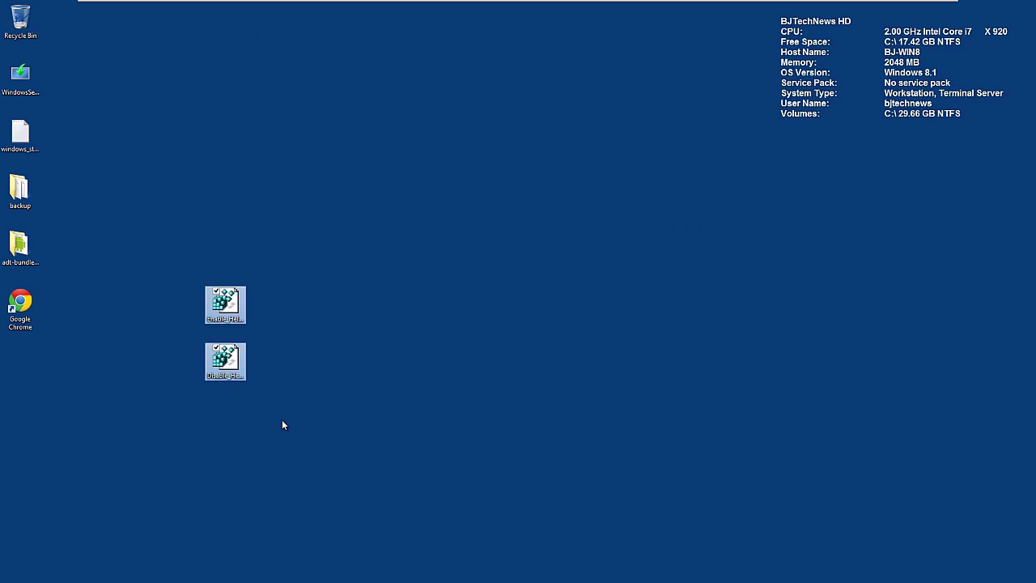